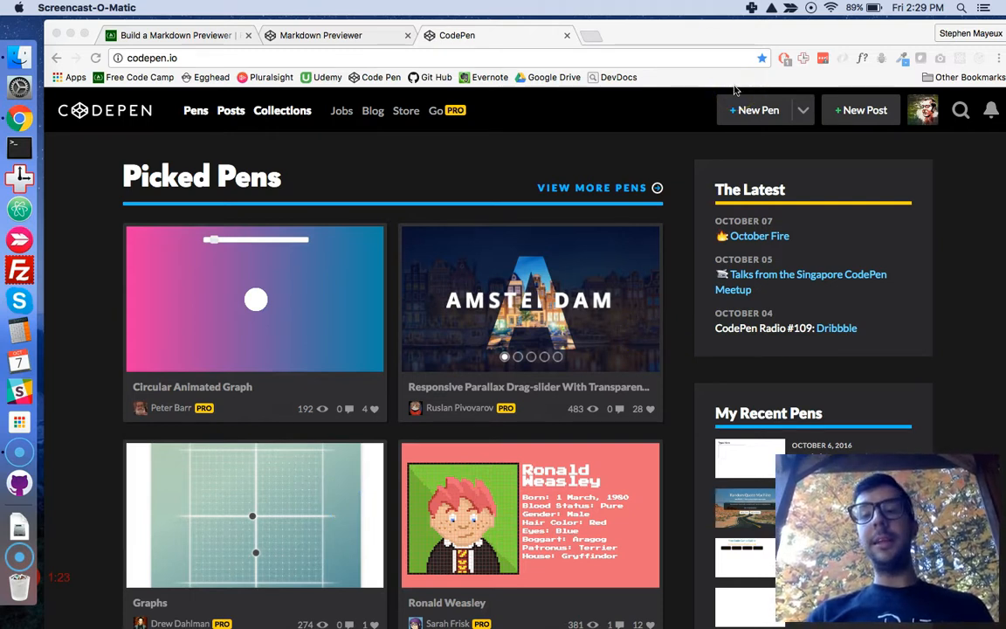
Create a new pen and title it 'React GitHub Flavored Preview'.
left_click(757, 110)
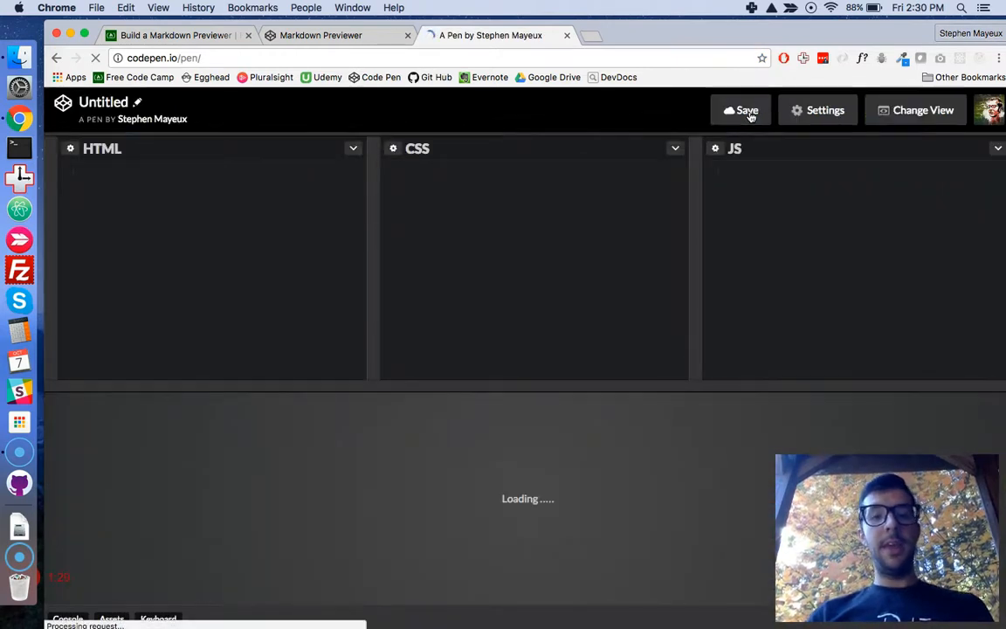
left_click(137, 103)
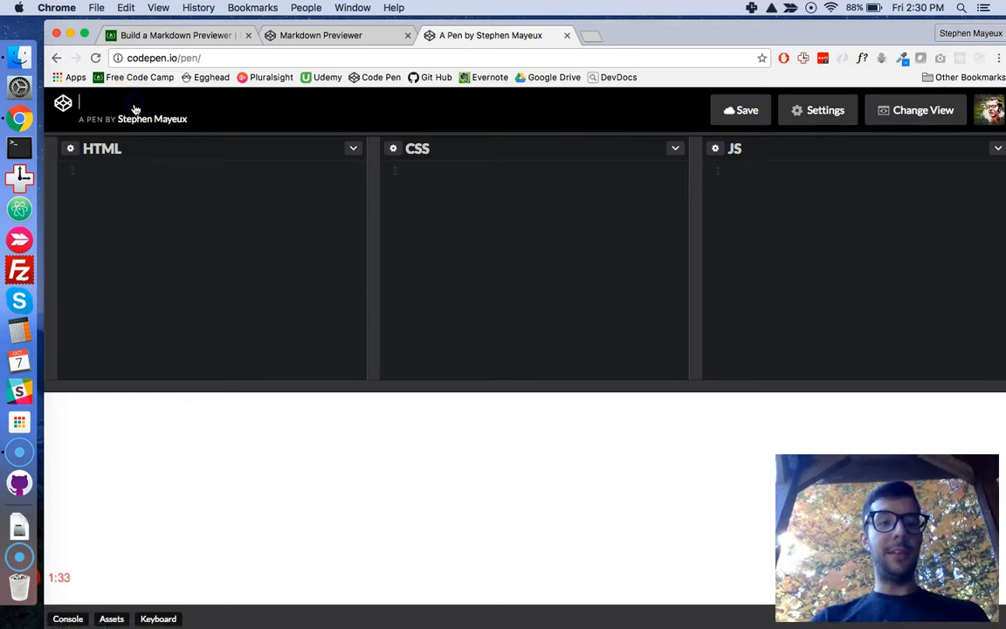
type("React")
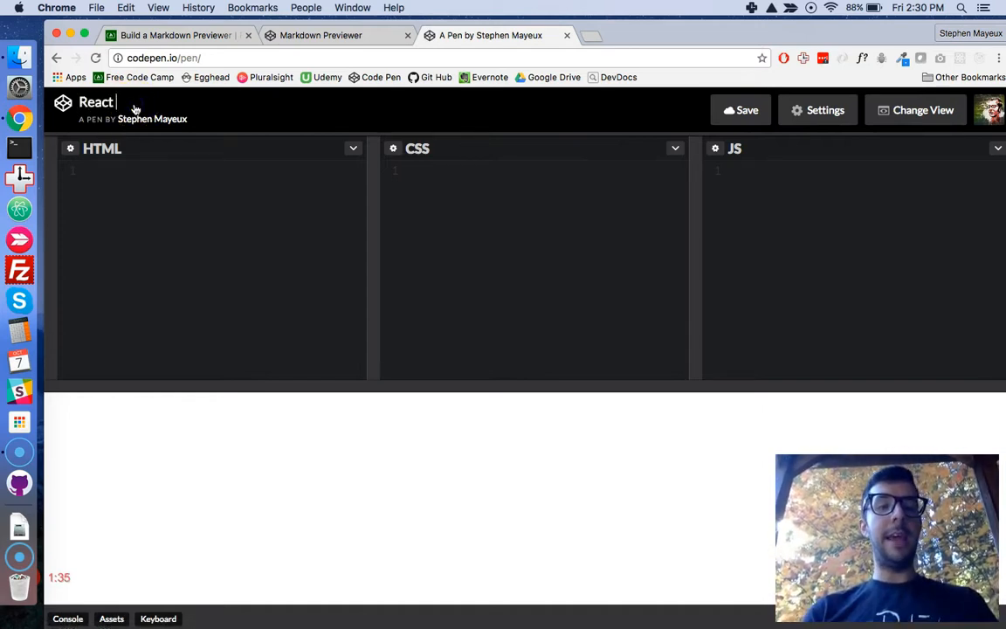
type(" Ma")
key("BackSpace")
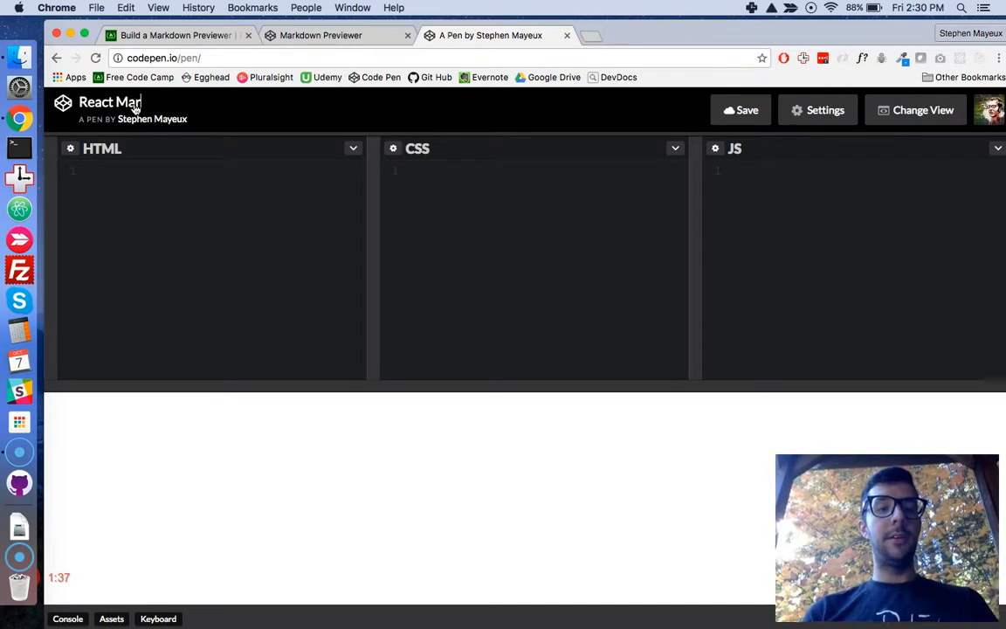
key("BackSpace")
key("BackSpace")
key("BackSpace")
type("GitH")
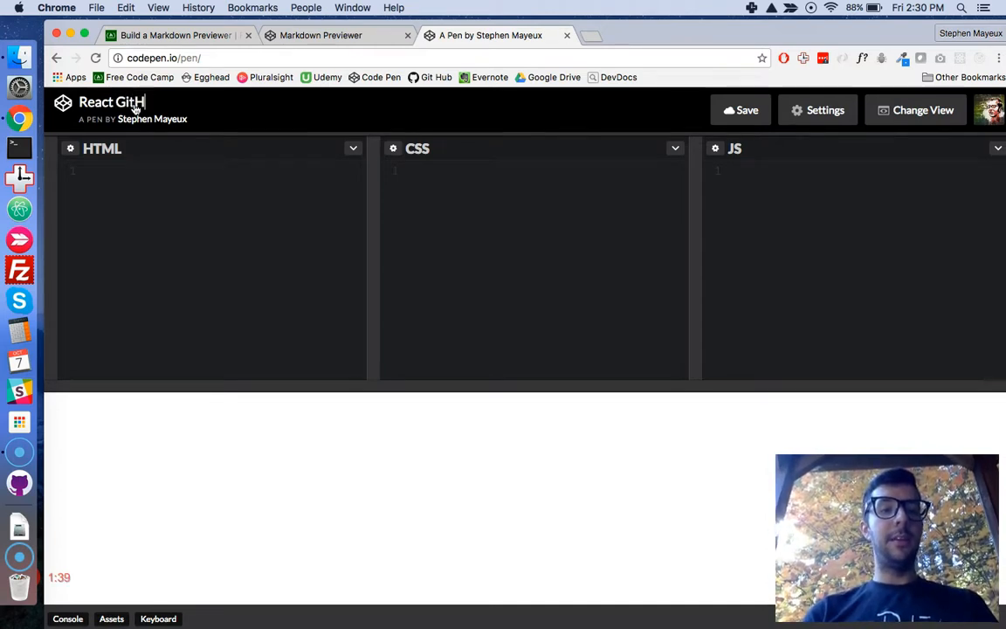
type("ub Flavored P")
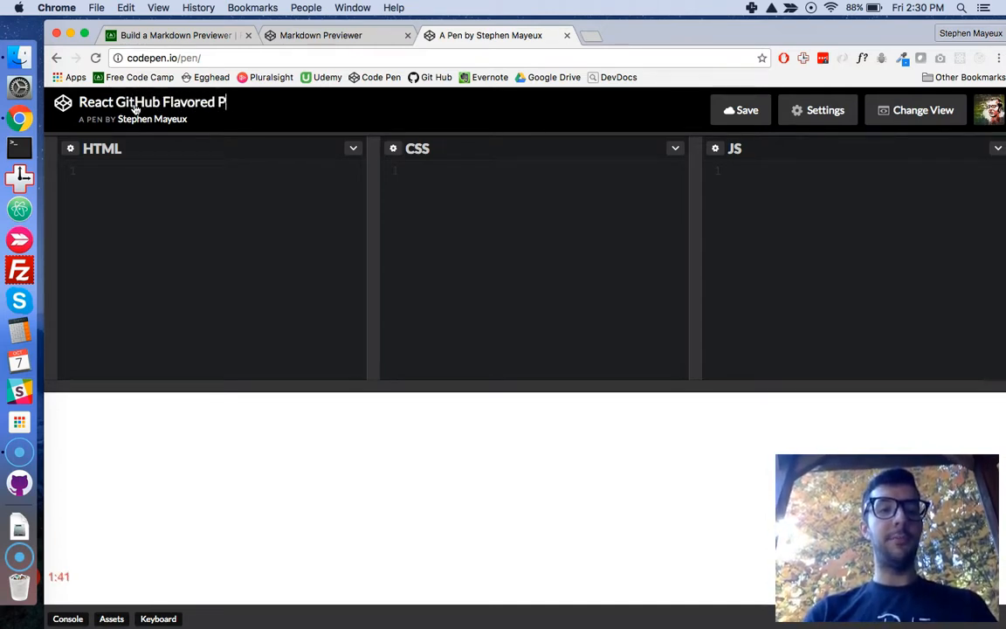
type("review")
key("Return")
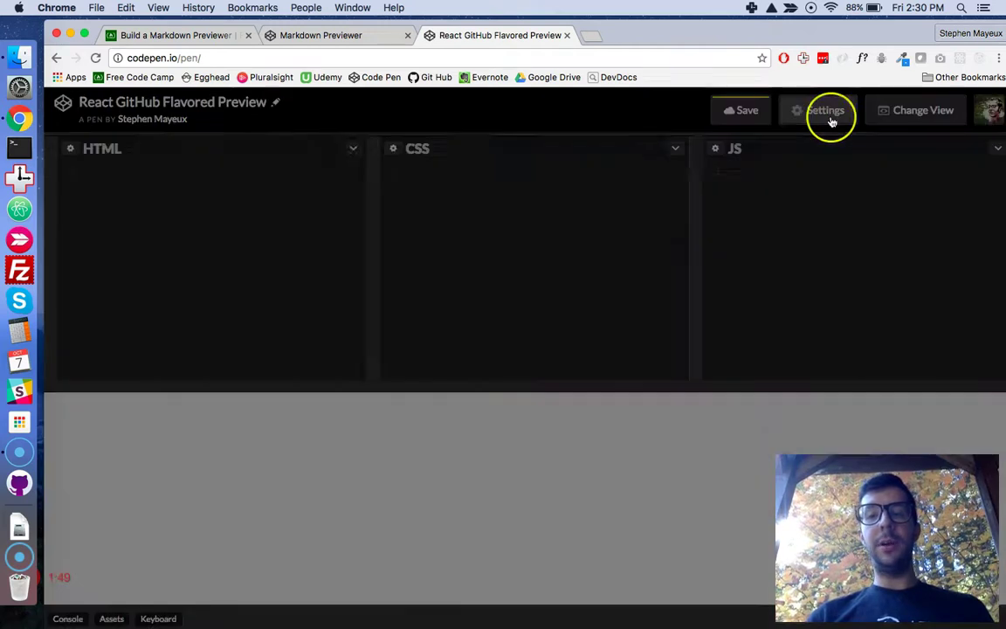
In the pen settings, add the common viewport meta tag to the head.
left_click(825, 110)
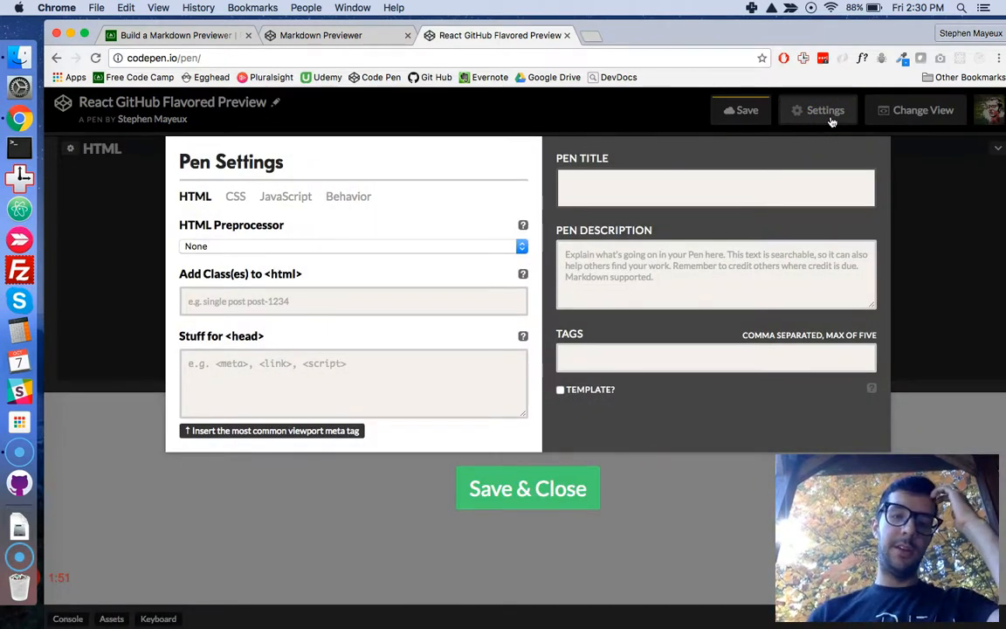
left_click(616, 269)
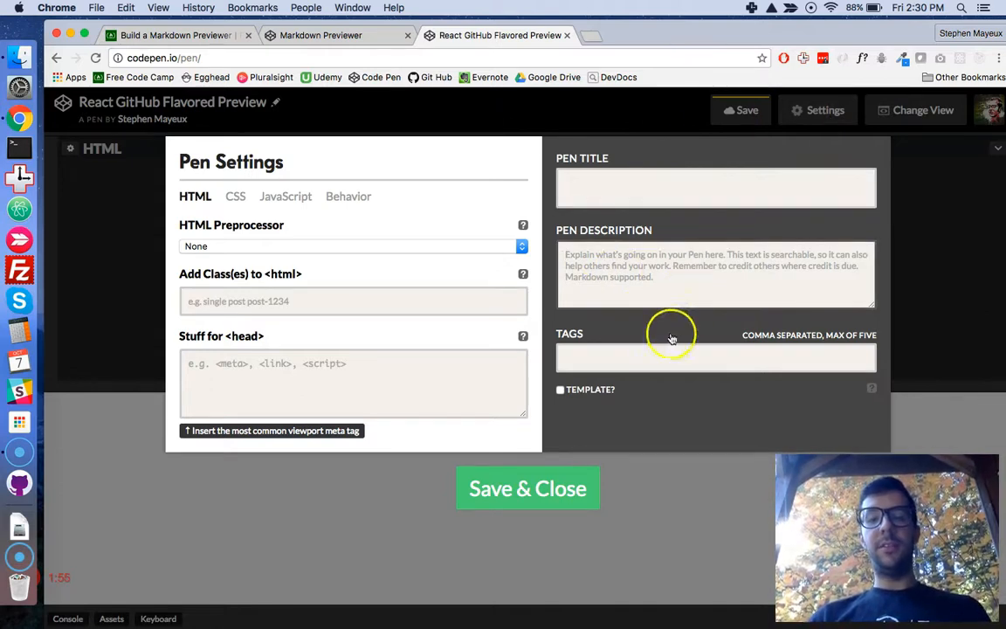
left_click(663, 361)
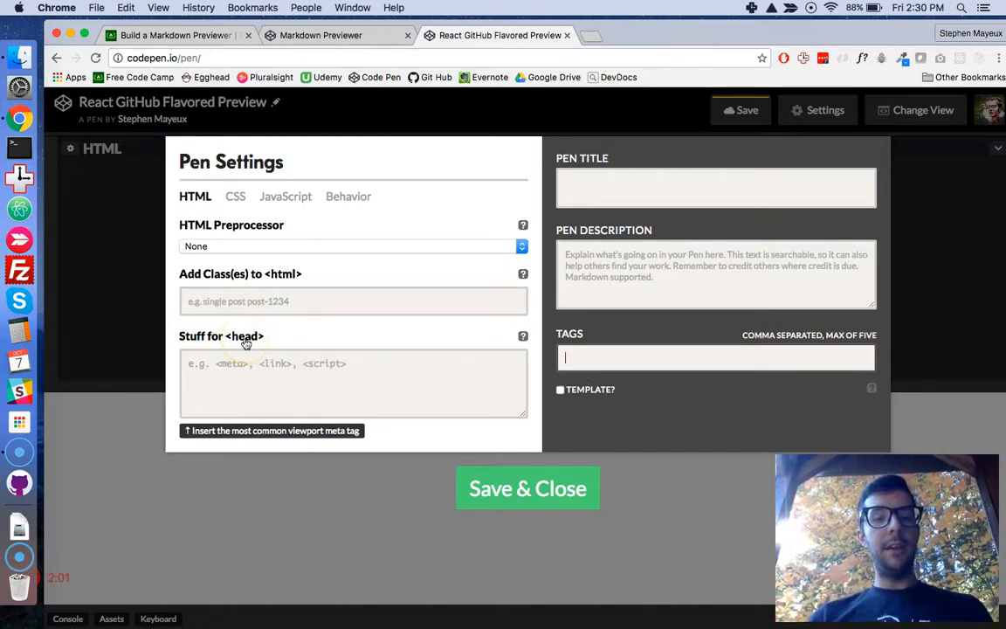
left_click(240, 431)
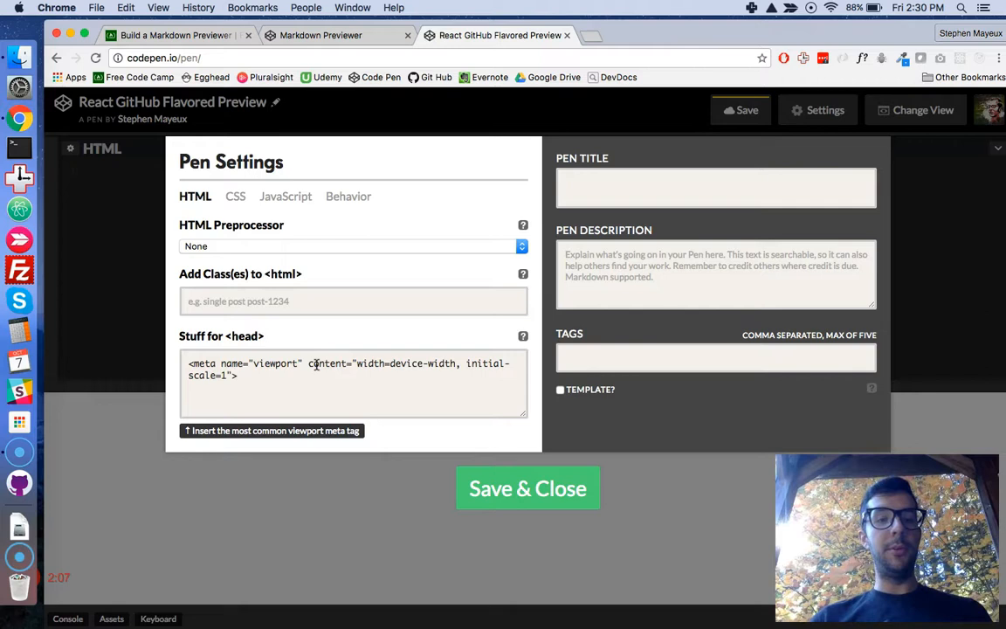
Add Bootstrap as an external stylesheet via the CSS Quick-add list.
left_click(235, 196)
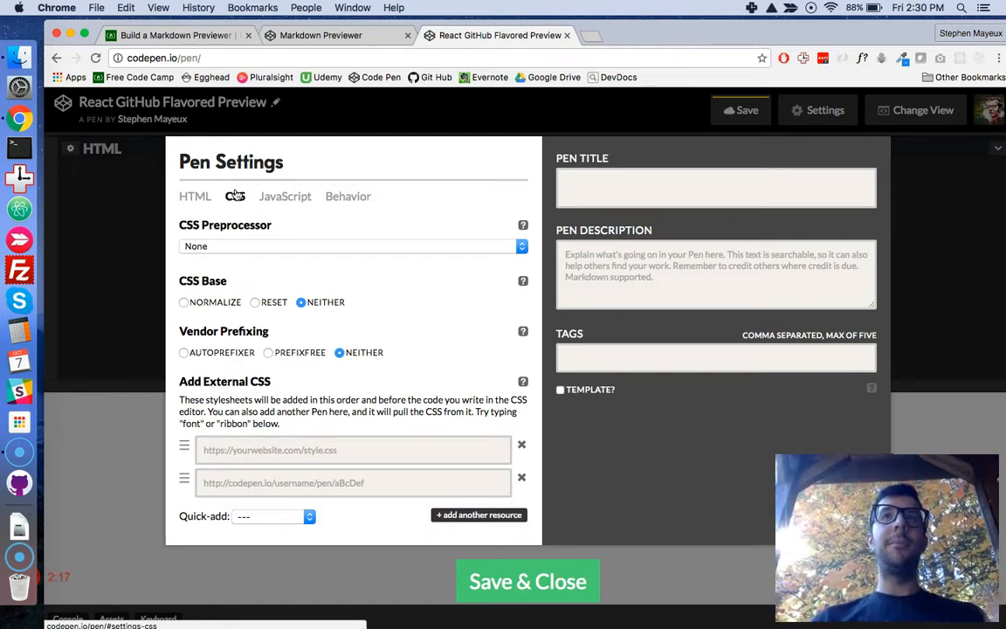
left_click(309, 515)
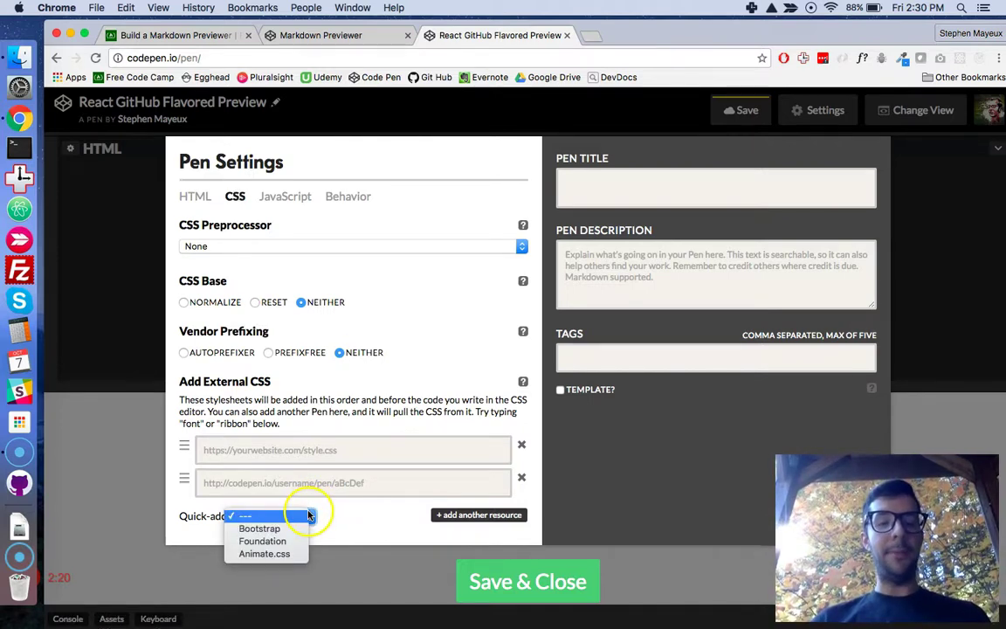
left_click(259, 528)
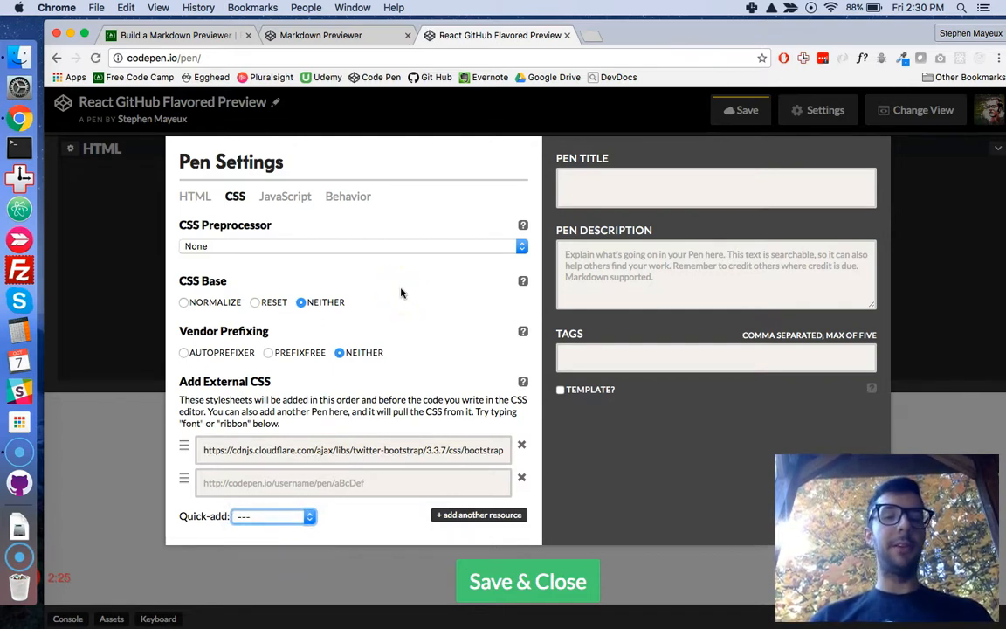
Add React as an external script from the JavaScript Quick-add list.
left_click(286, 197)
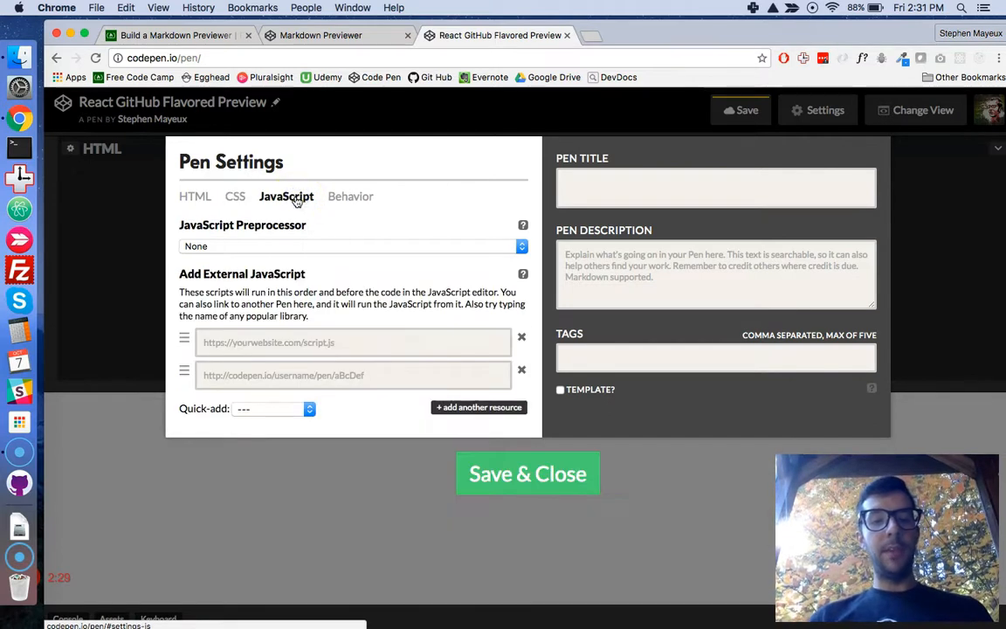
left_click(309, 408)
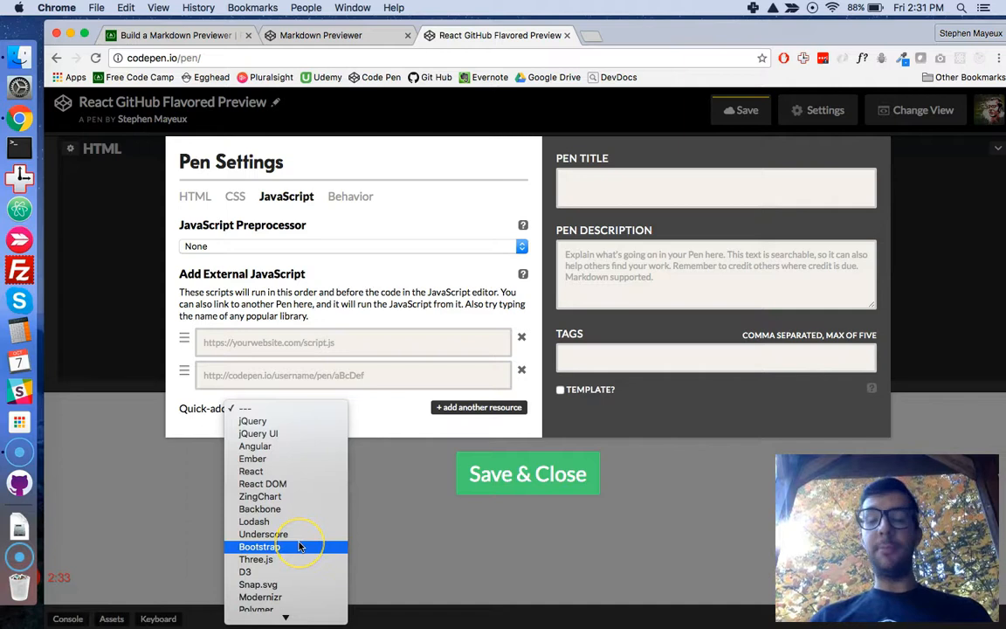
left_click(358, 373)
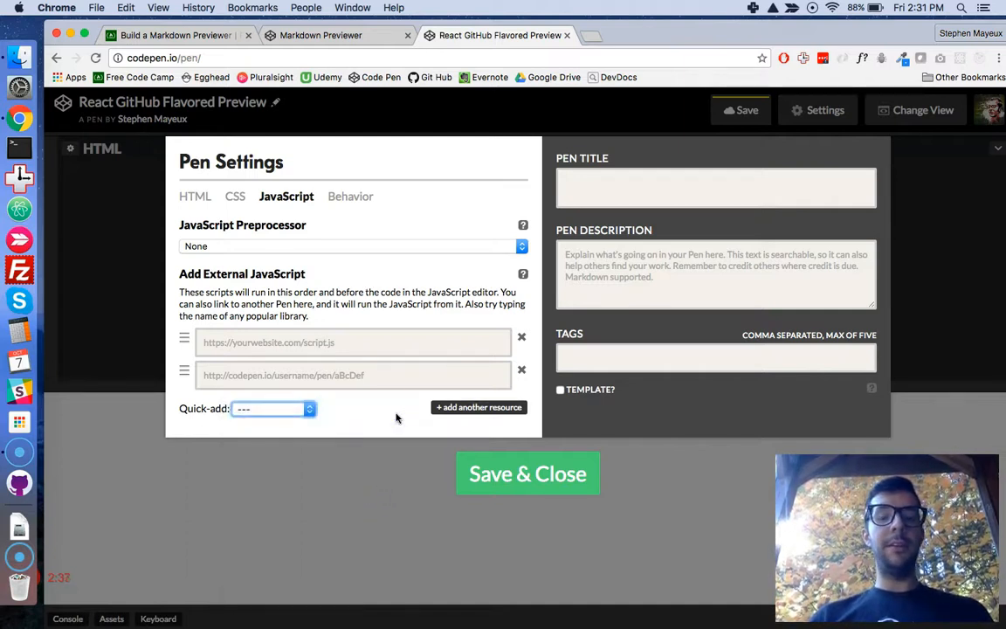
left_click(311, 409)
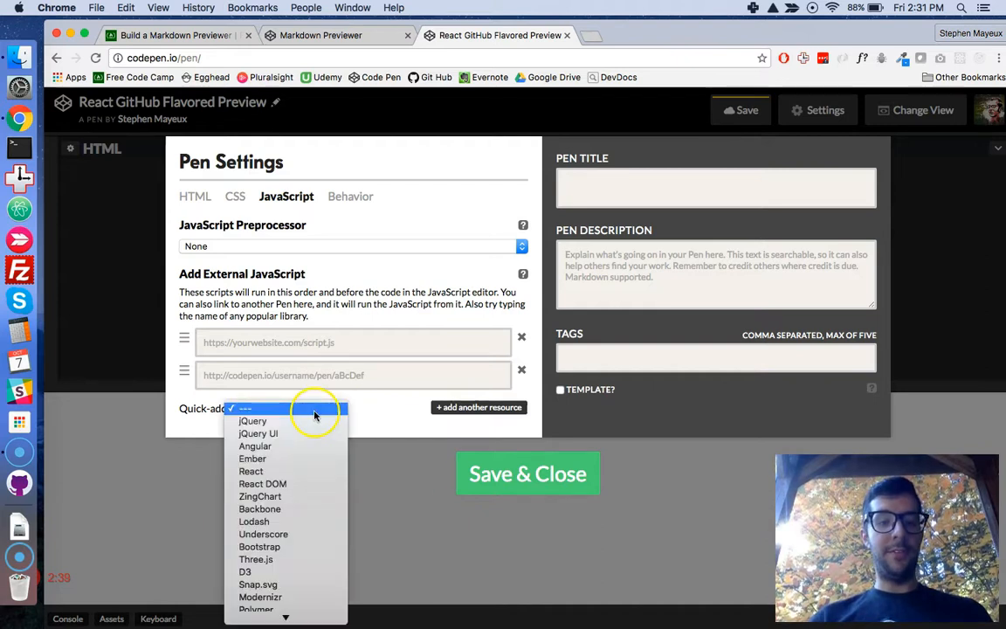
left_click(297, 475)
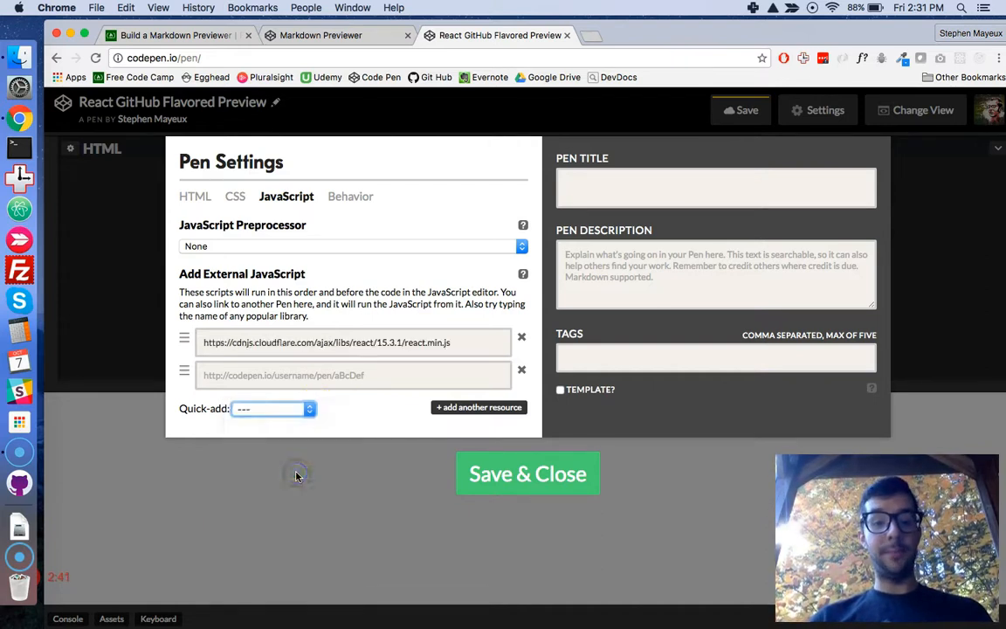
Add React DOM as a second external script and an empty third script slot.
left_click(311, 408)
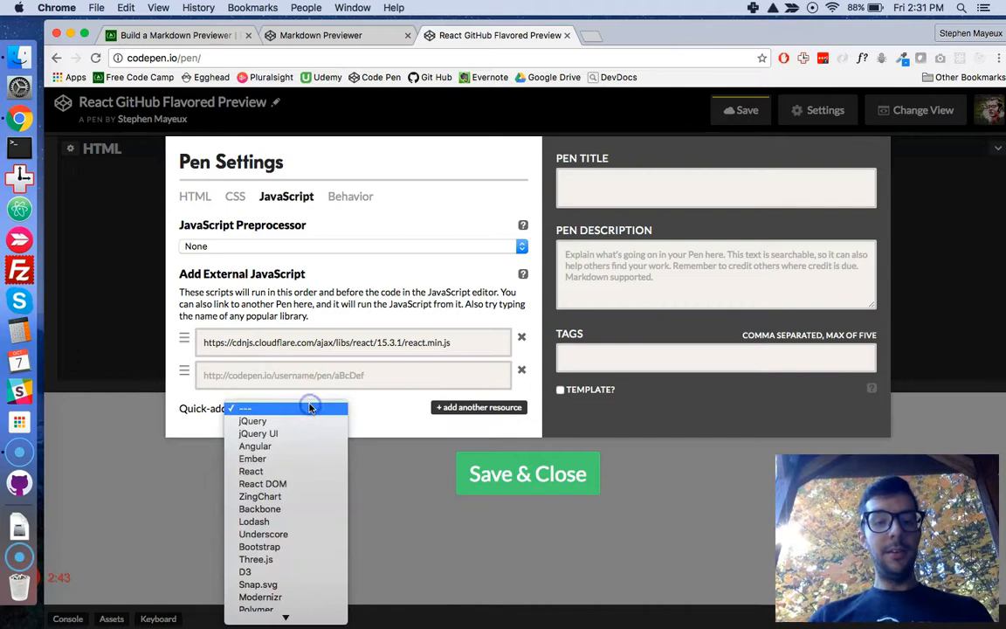
left_click(290, 484)
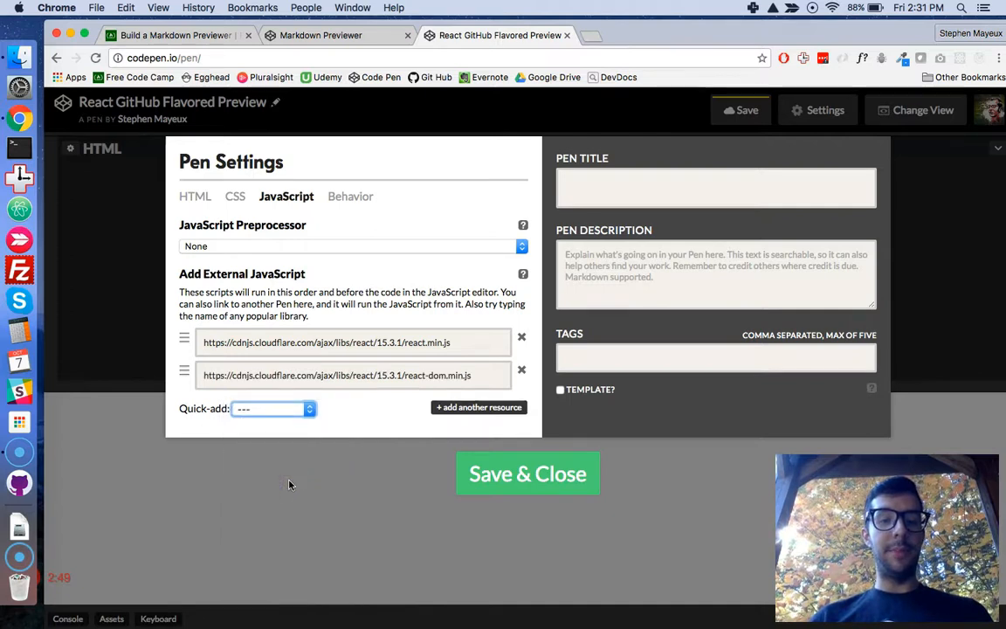
left_click(479, 407)
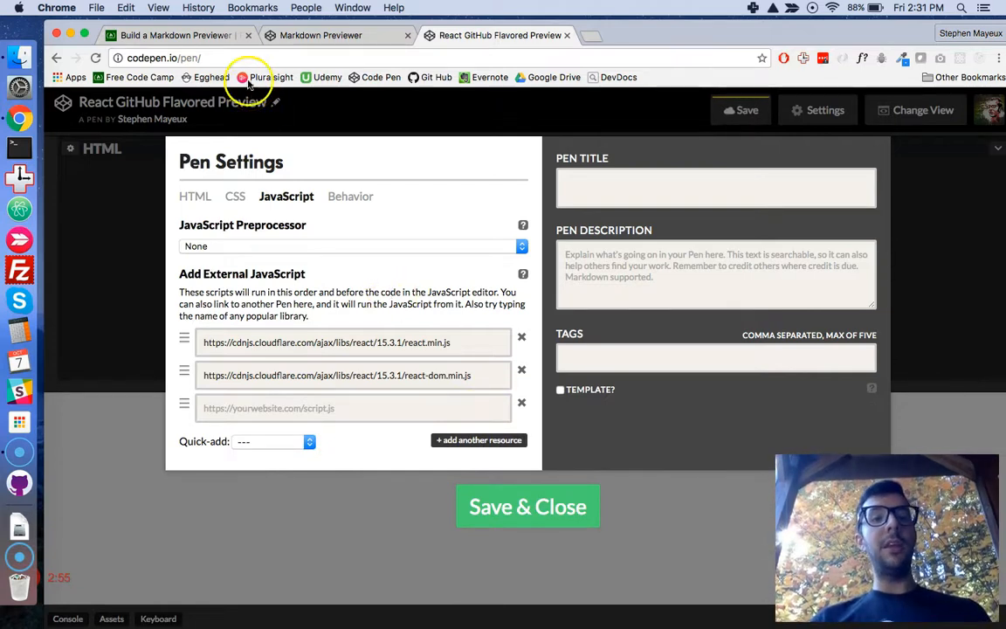
From the freeCodeCamp challenge hint, view the Marked library page on cdnjs in a new tab.
left_click(175, 35)
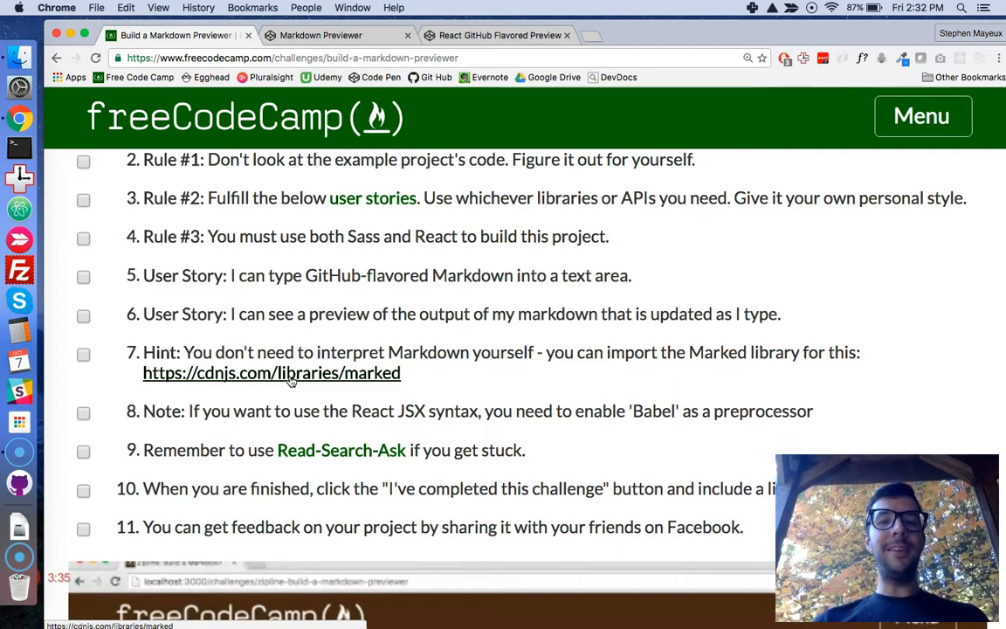
right_click(291, 376)
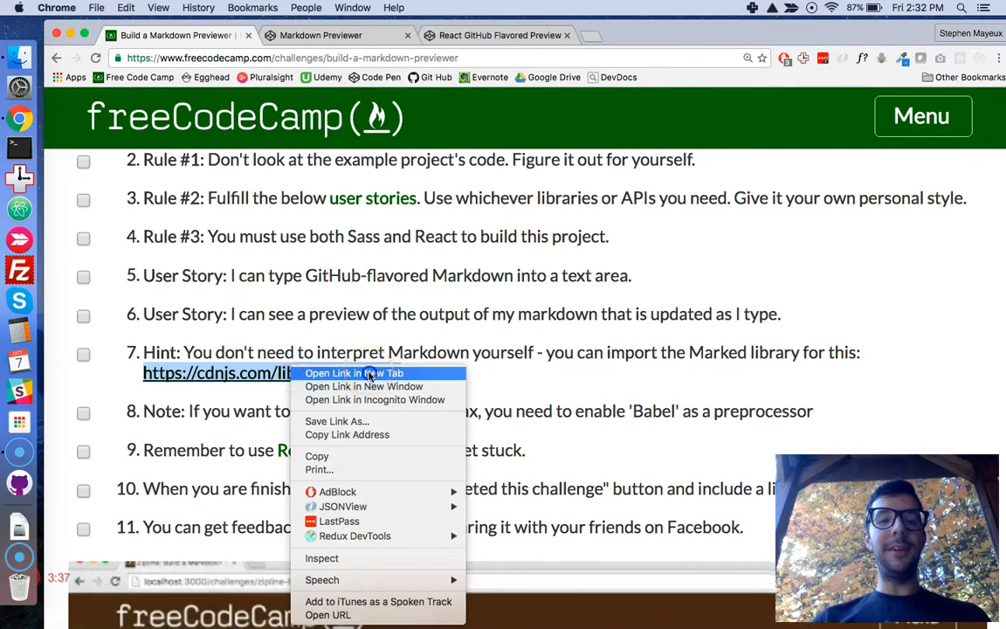
left_click(353, 373)
left_click(355, 41)
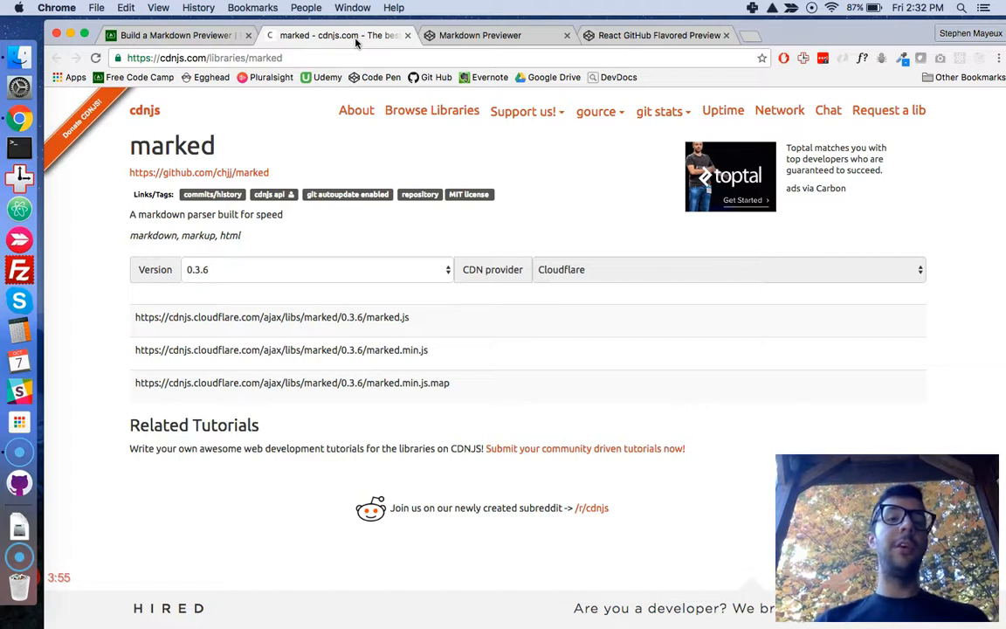
Reopen the cdnjs Marked page and copy the marked.min.js script address.
left_click(409, 36)
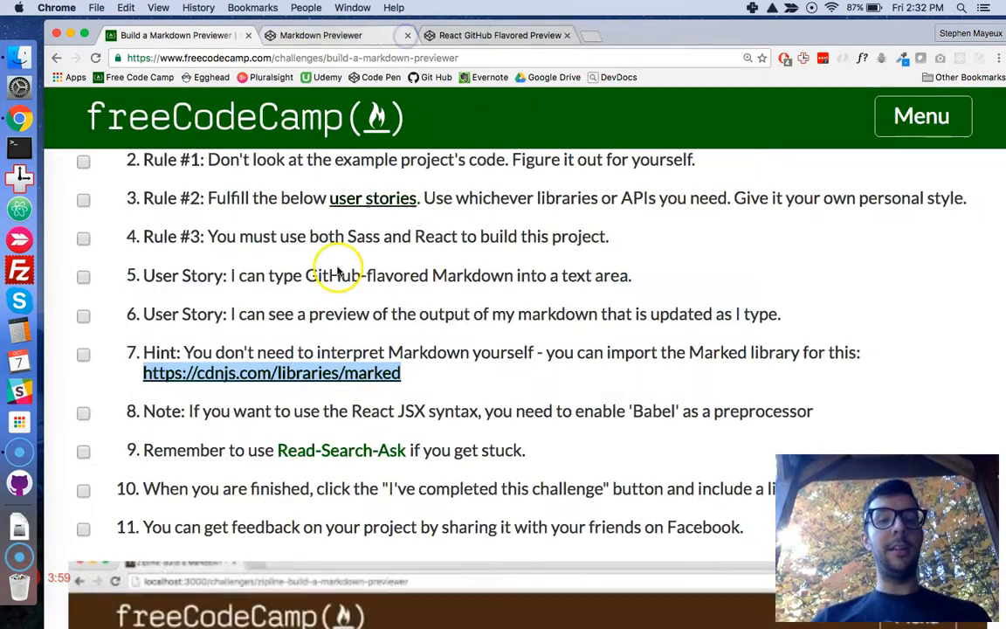
left_click(341, 385)
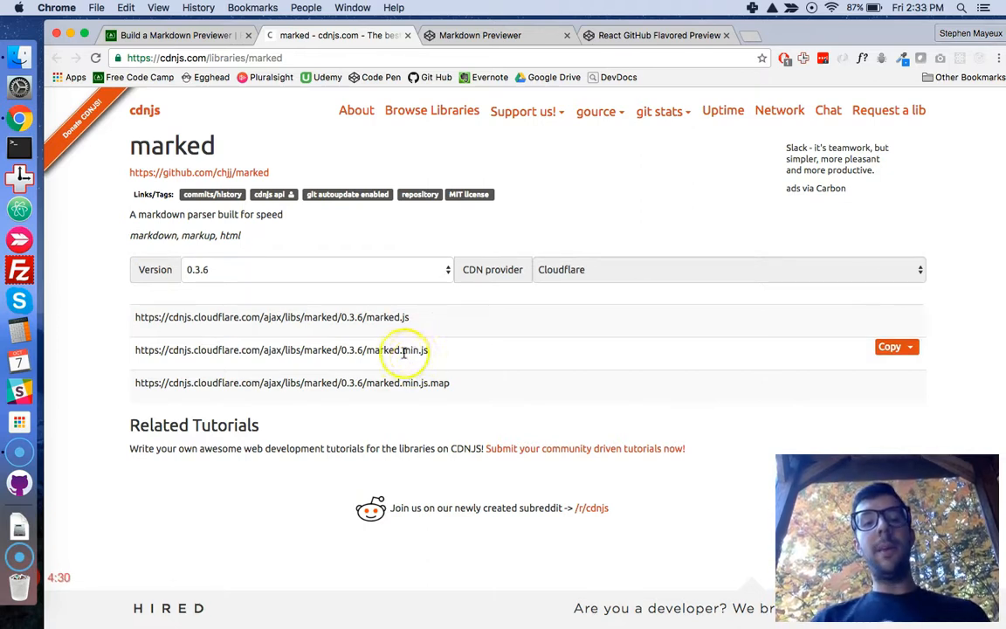
mouse_move(524, 350)
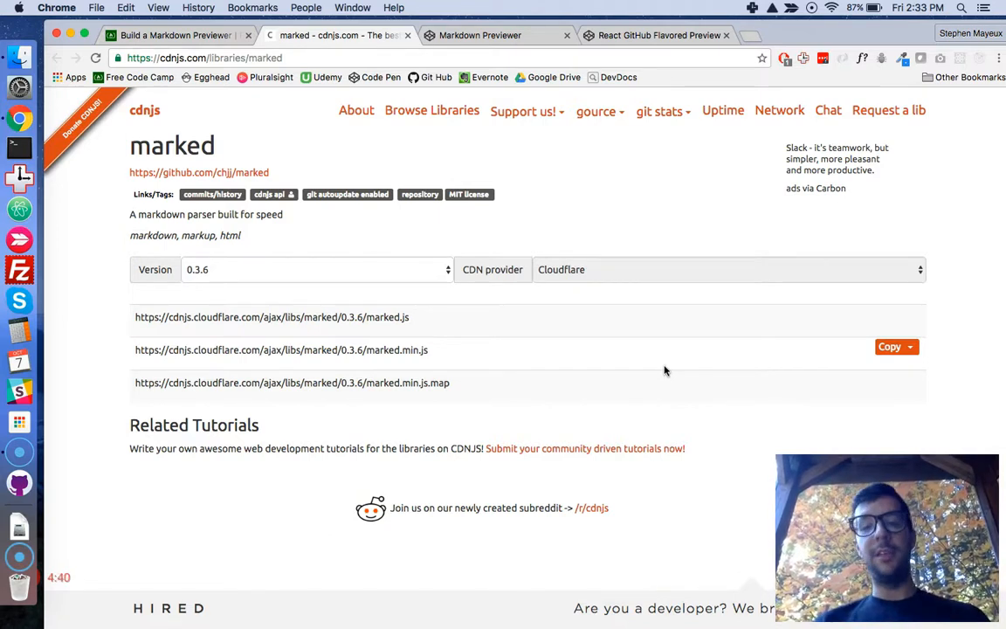
left_click(889, 346)
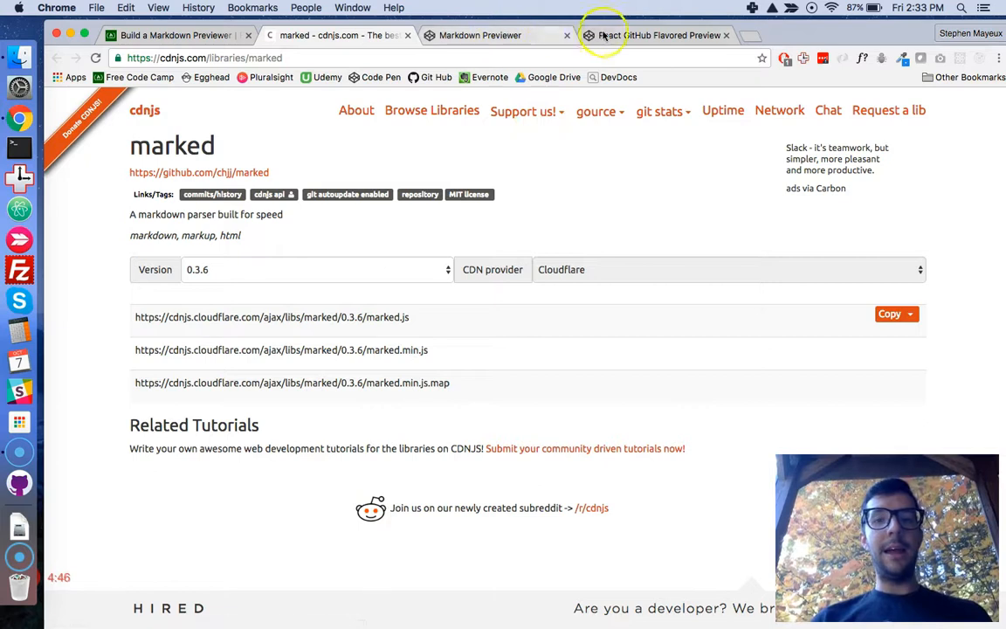
Paste the Marked script URL as the third external script and save the pen settings.
left_click(607, 38)
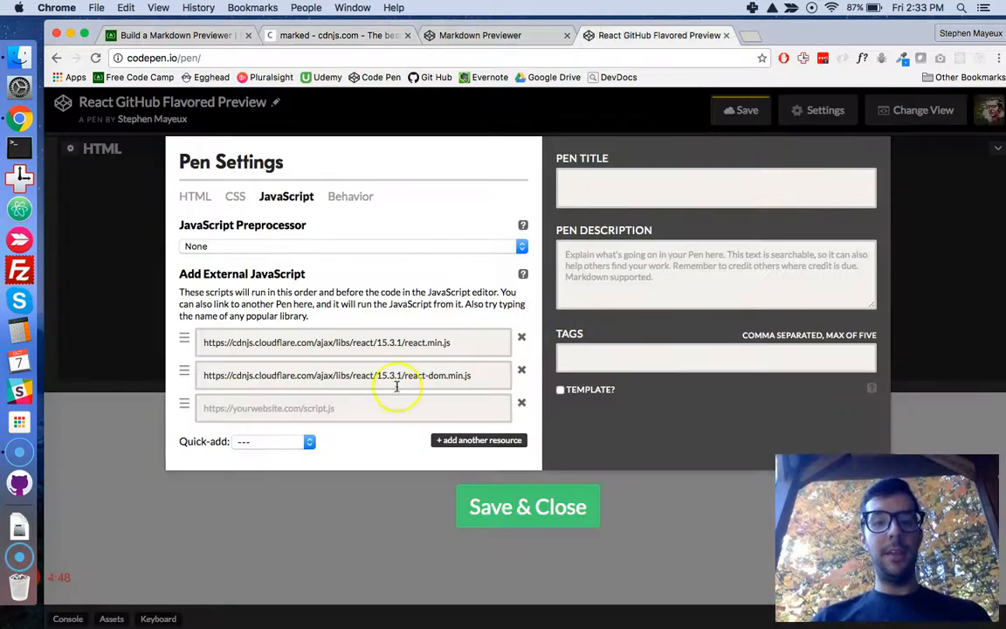
left_click(351, 413)
key("super+v")
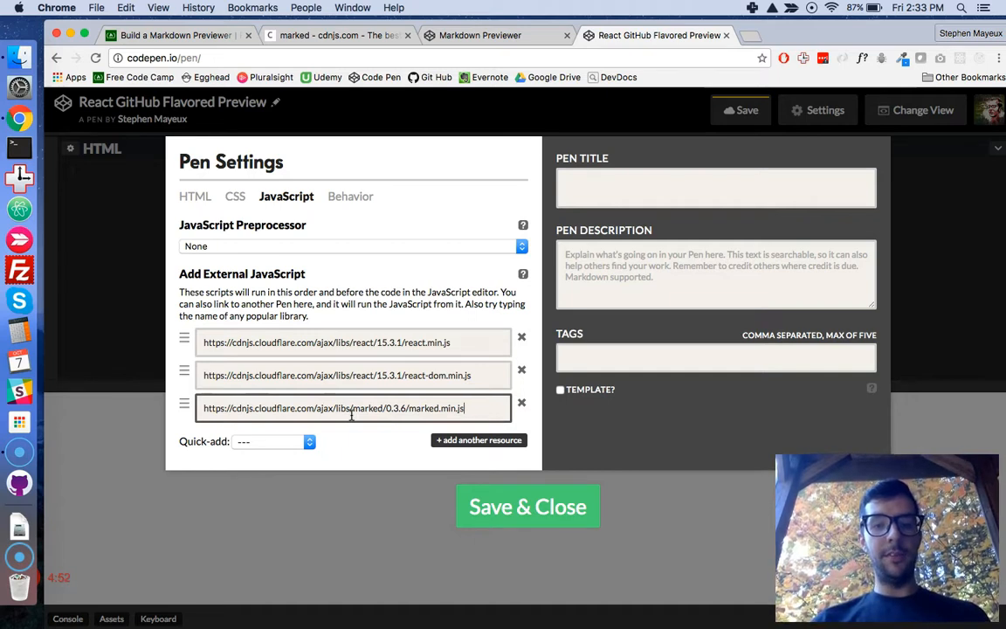
left_click(513, 504)
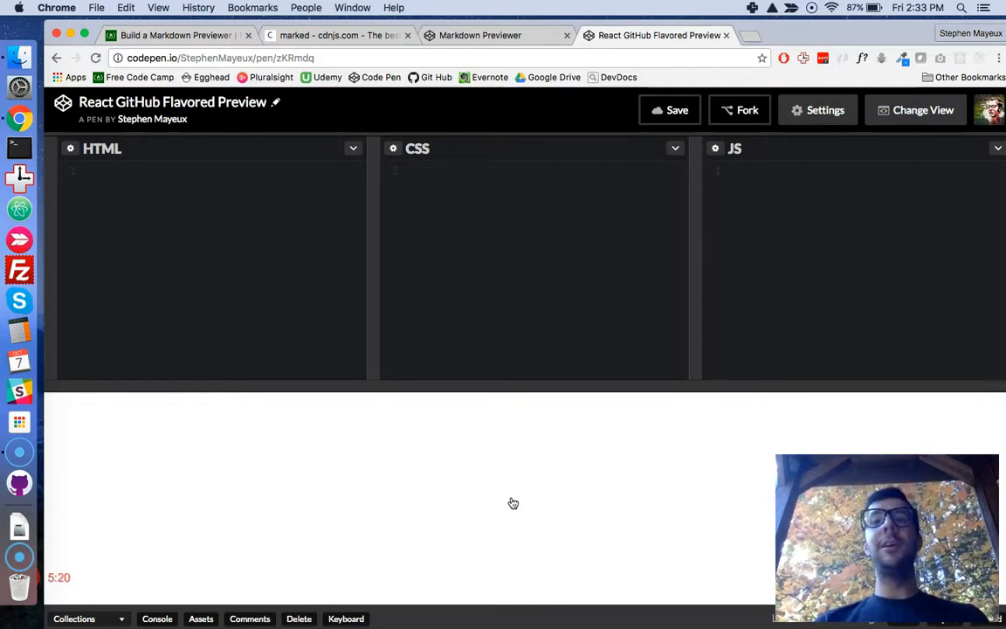
left_click(511, 233)
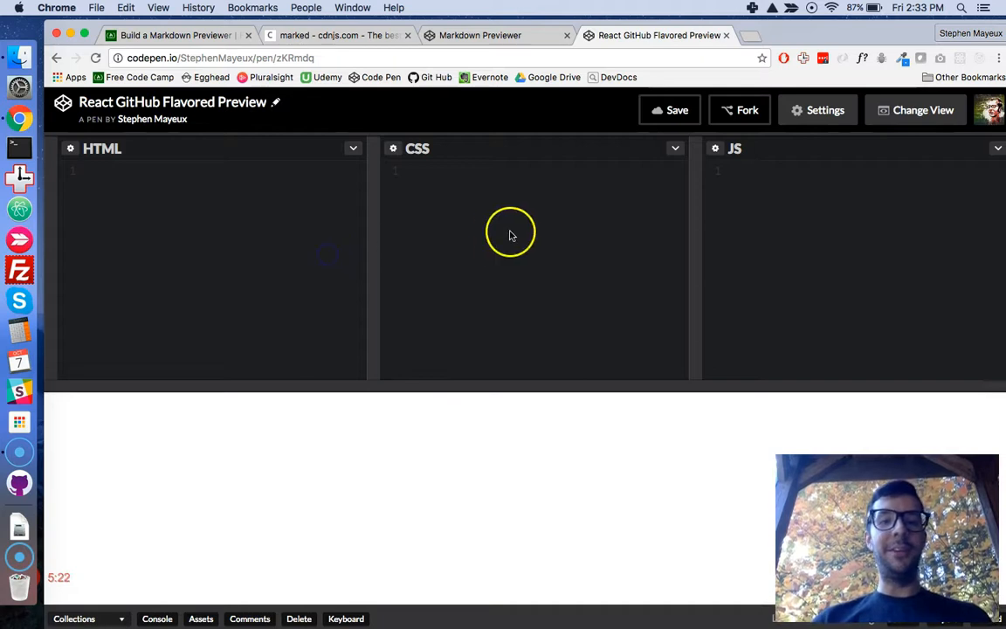
left_click(802, 210)
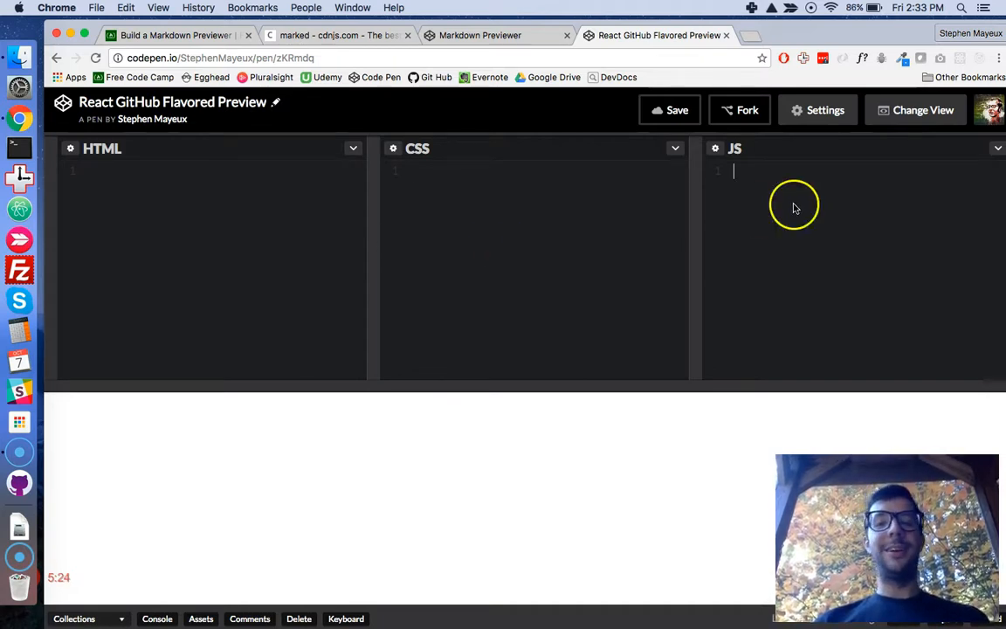
left_click(230, 209)
left_click(508, 172)
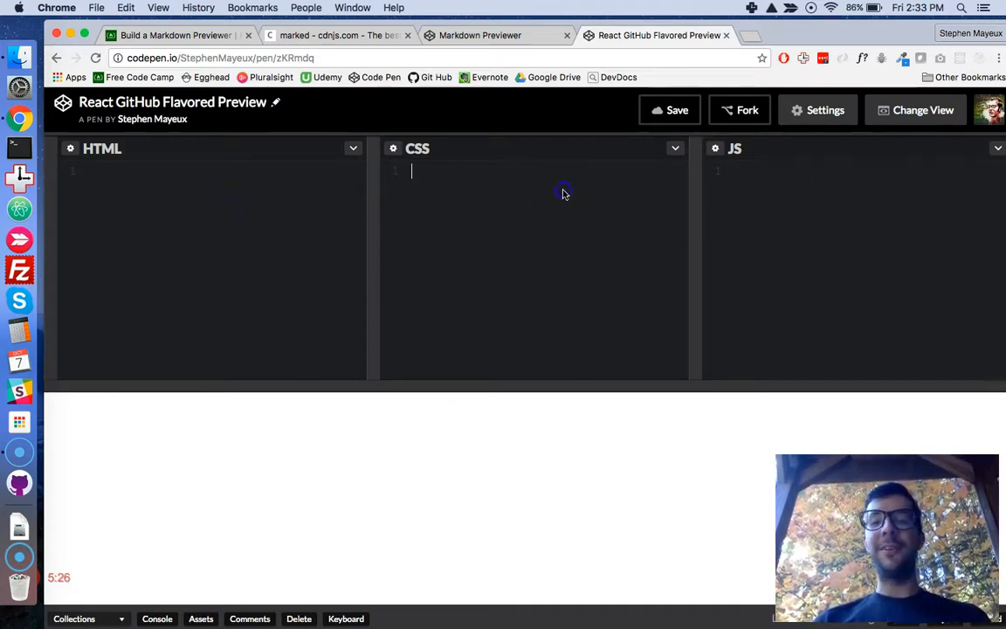
left_click(769, 183)
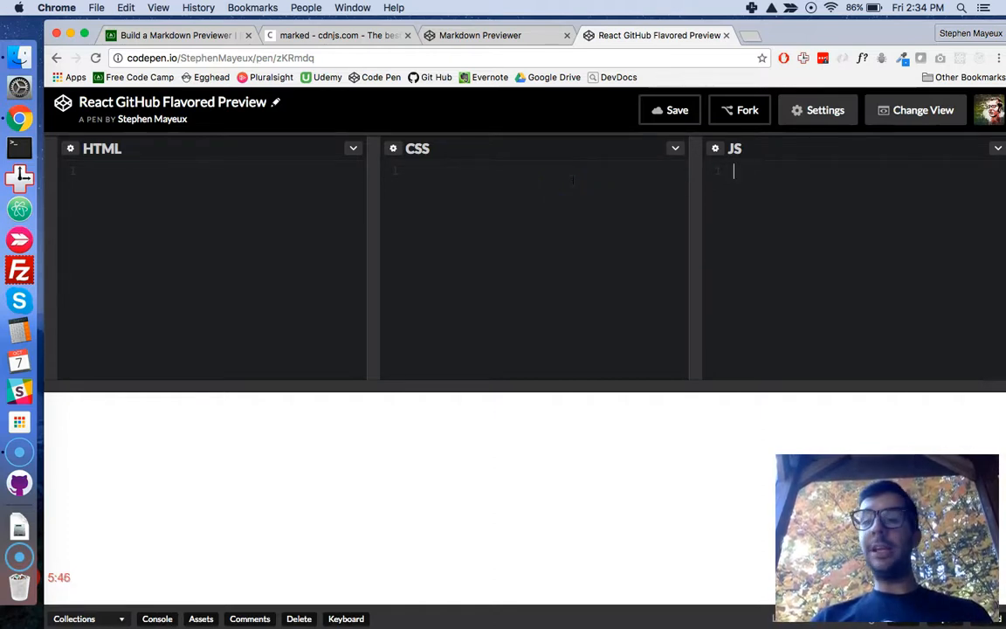
Make Sass the pen's CSS preprocessor.
left_click(394, 148)
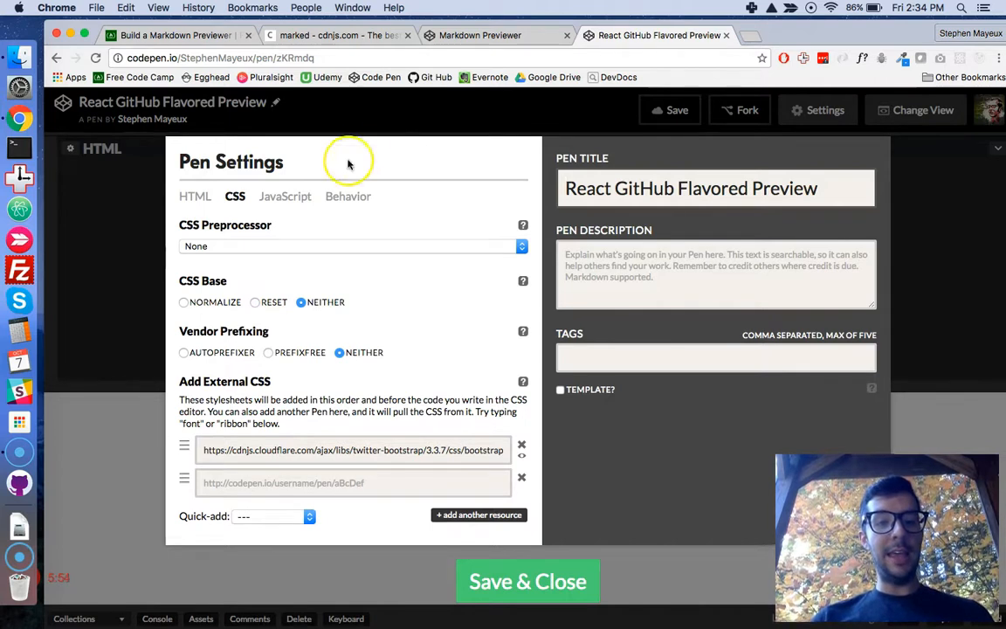
left_click(287, 247)
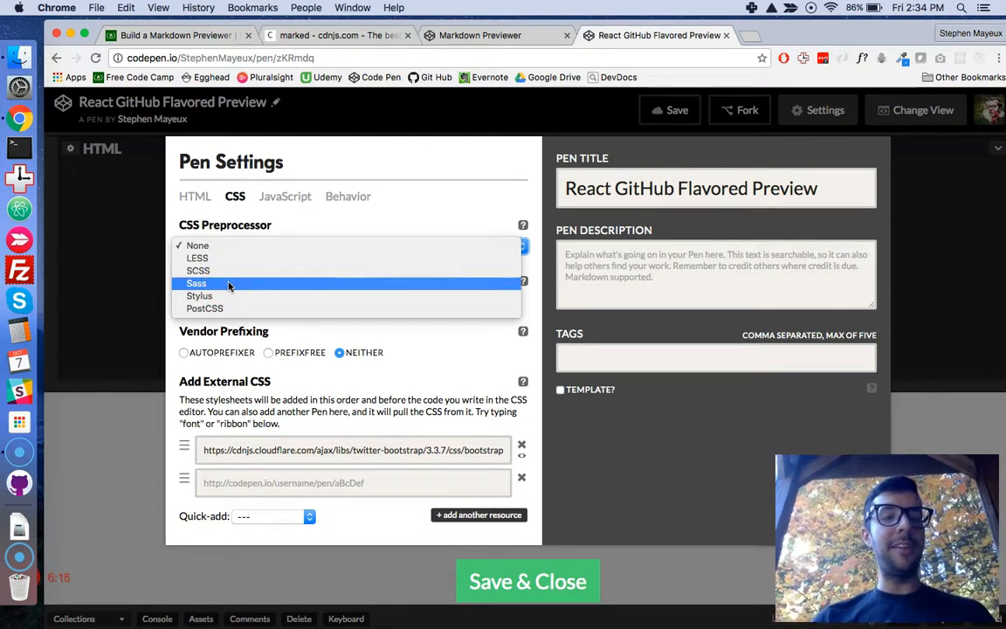
left_click(229, 284)
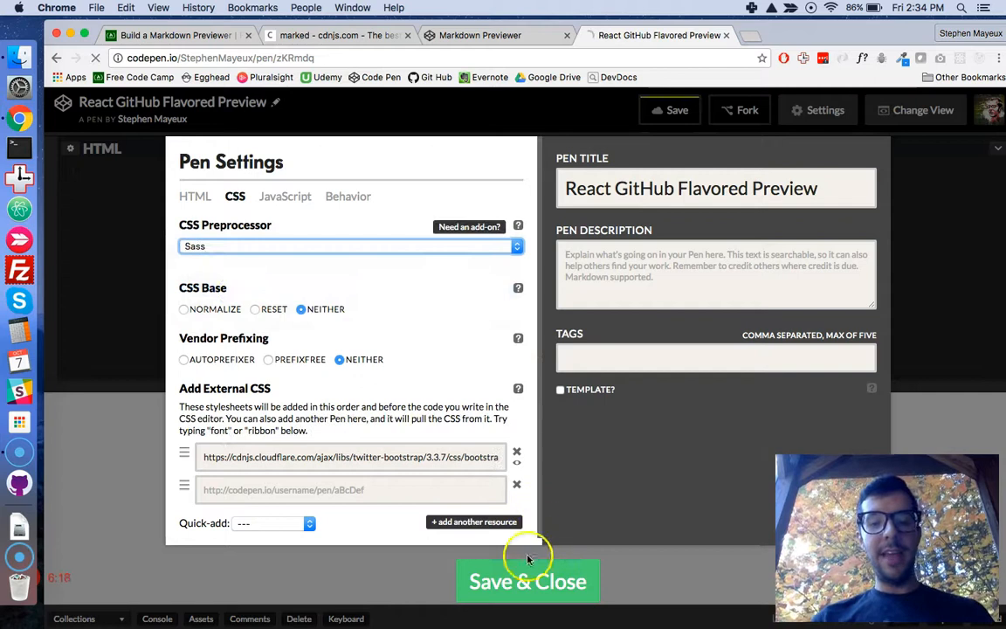
Make Babel the JavaScript preprocessor and save the pen settings.
left_click(284, 196)
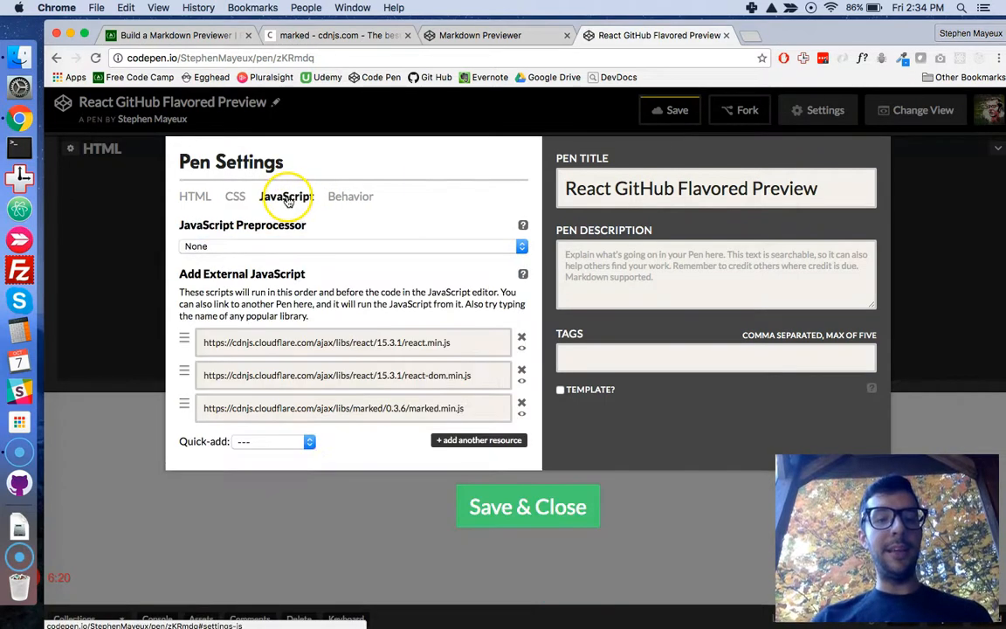
left_click(297, 246)
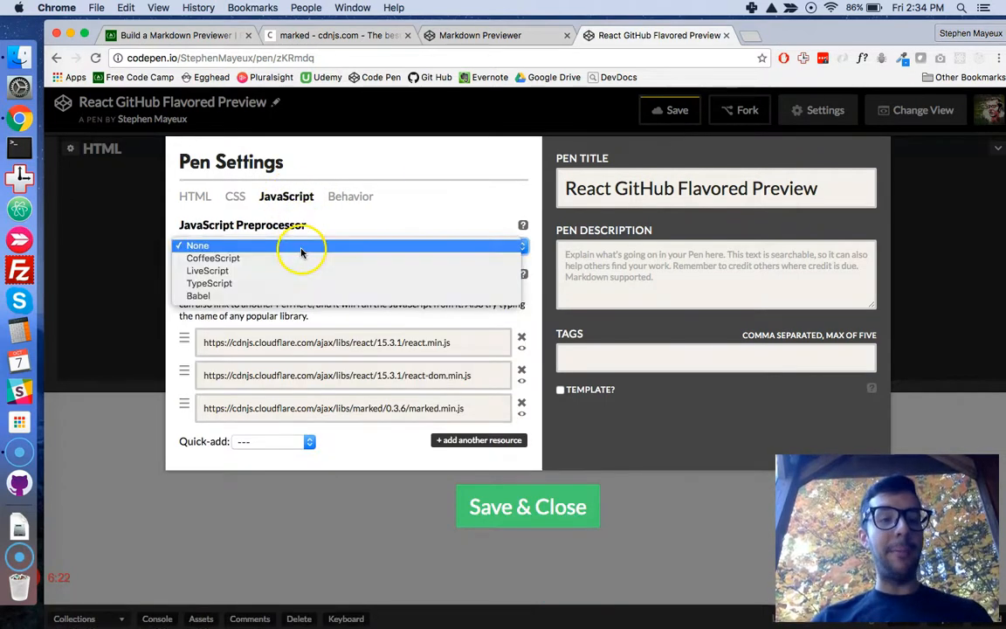
left_click(201, 295)
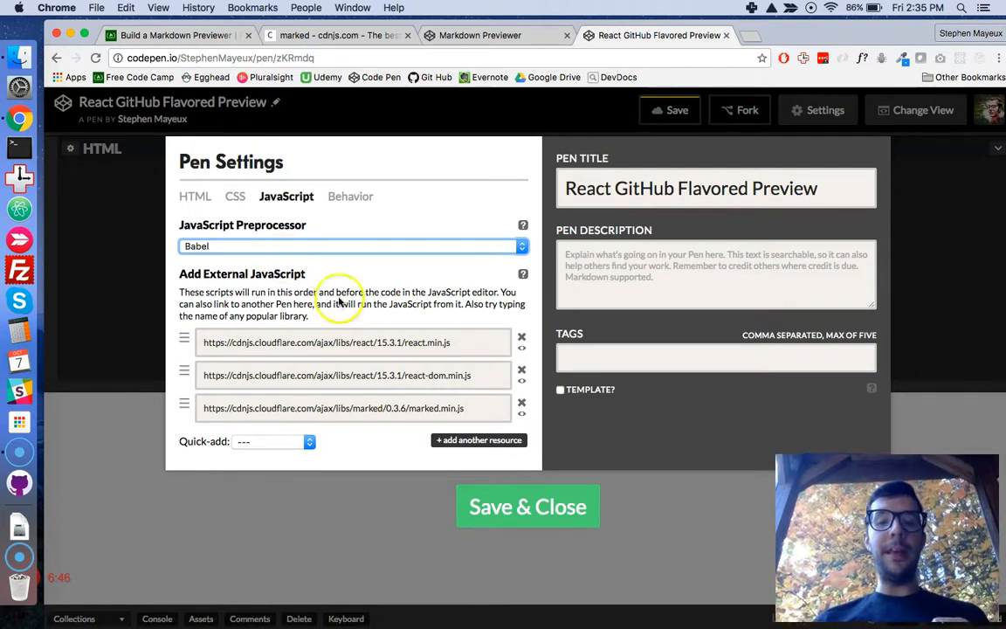
left_click(527, 506)
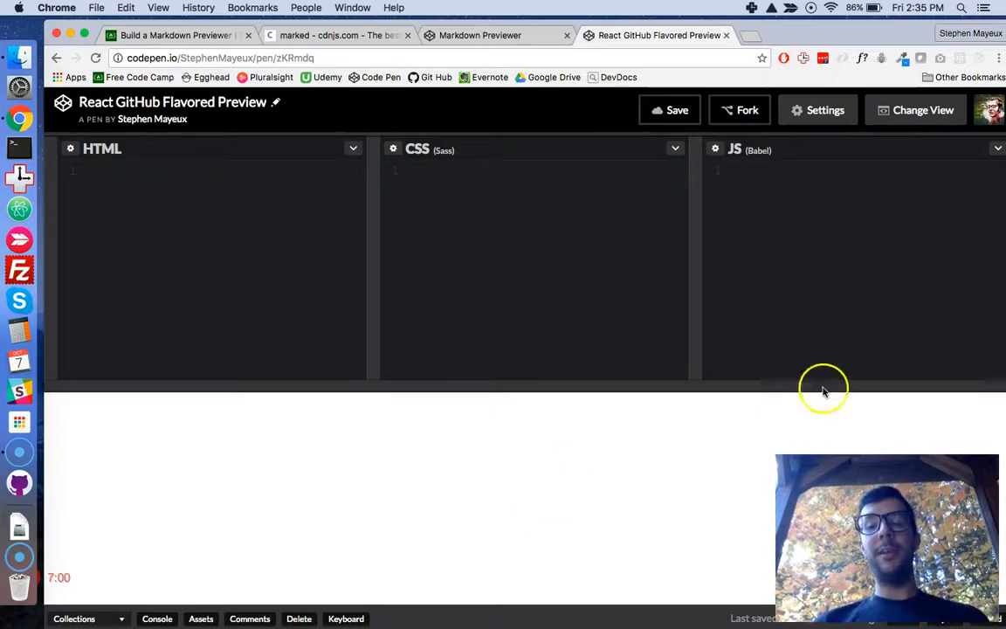
left_click(780, 226)
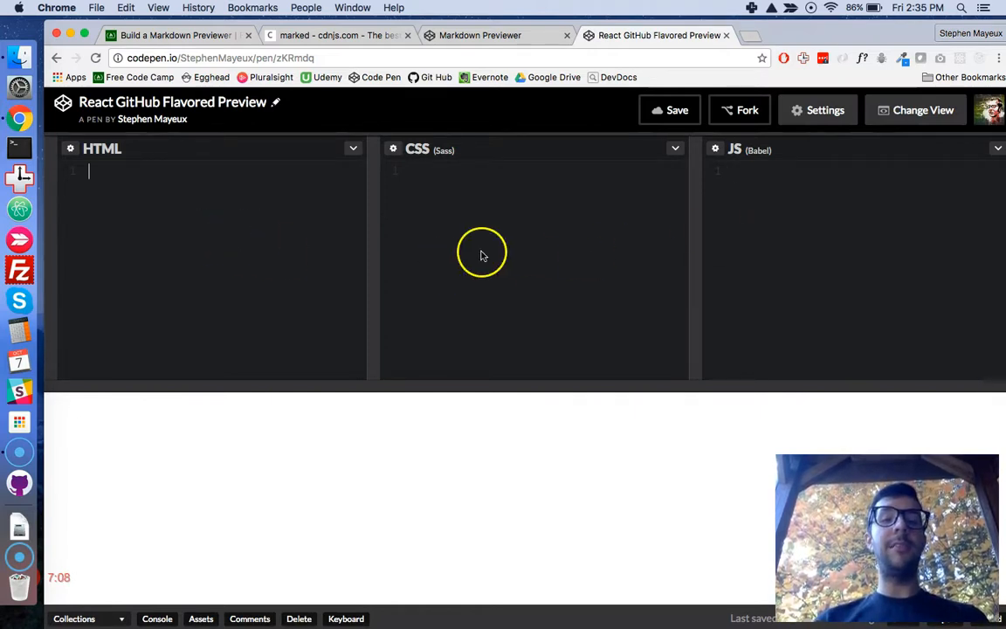
left_click(528, 259)
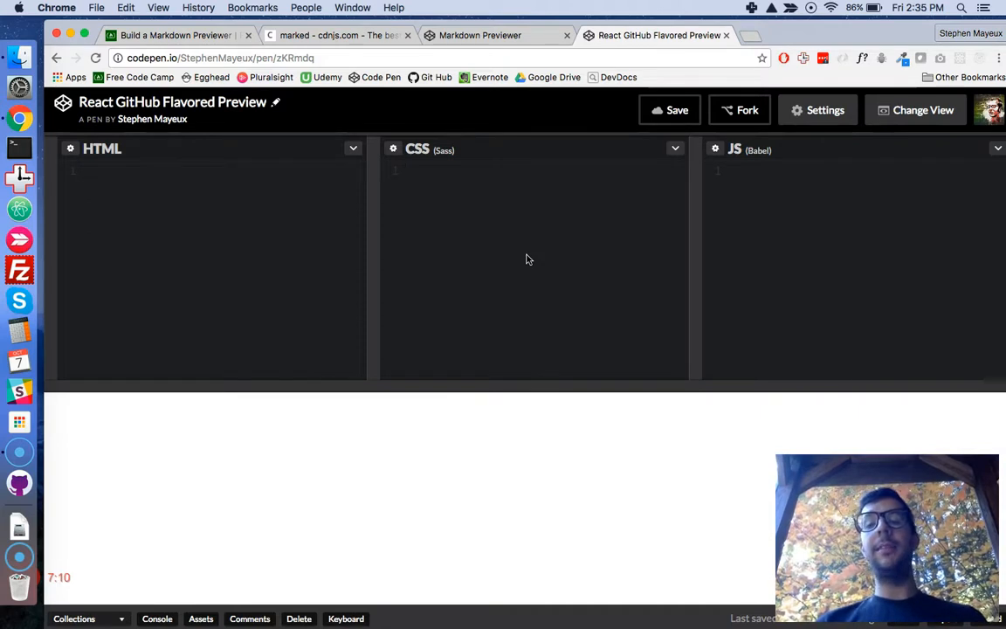